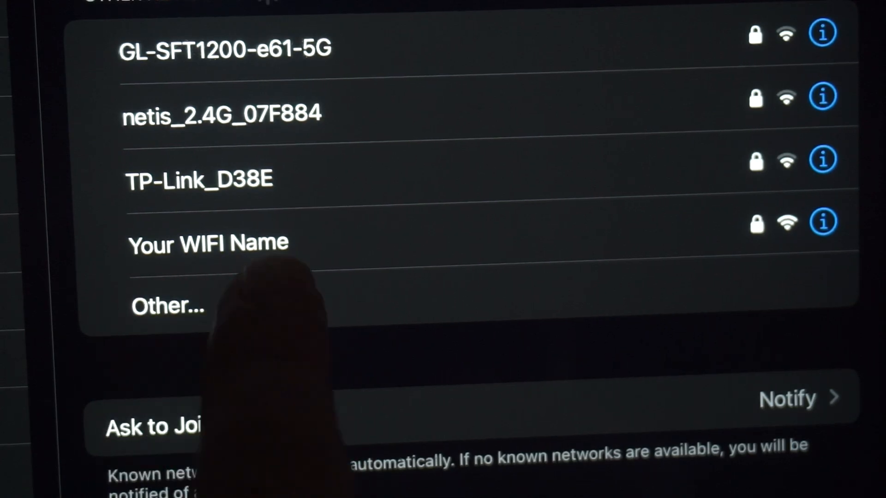
# Step: Join the Wi-Fi network "Your WIFI Name" by entering its network password
pyautogui.click(259, 244)
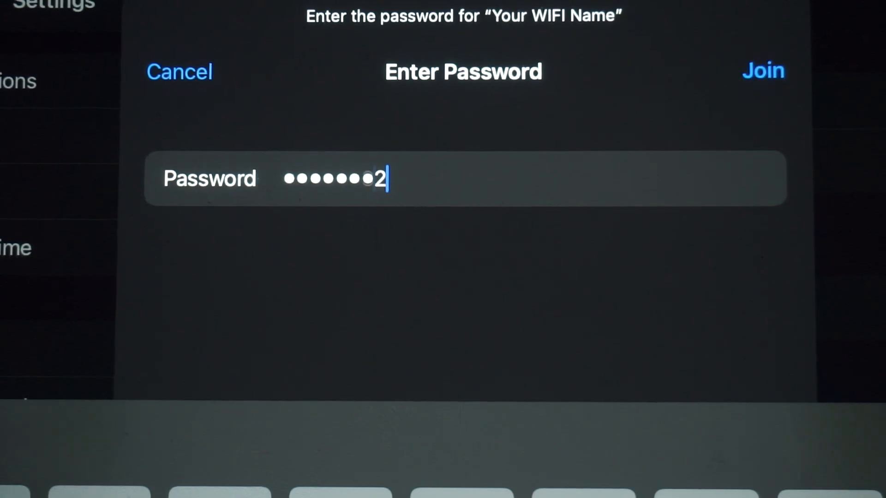
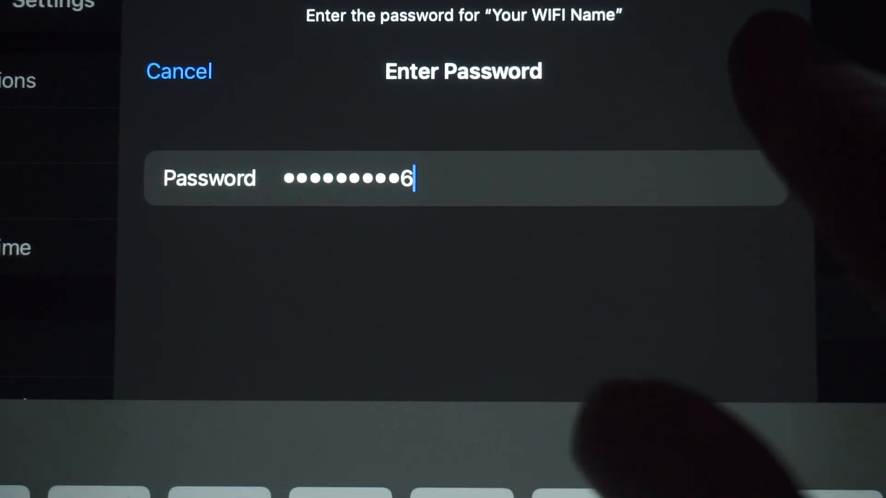
pyautogui.click(763, 70)
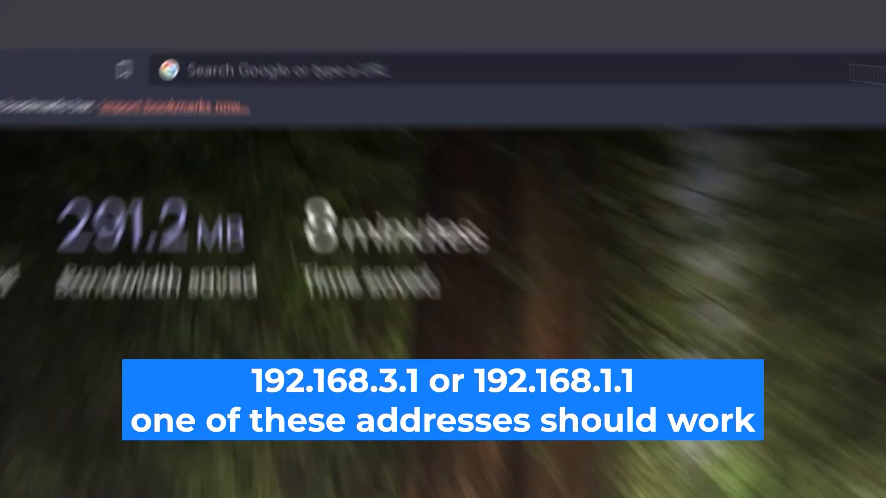
# Step: Open the router's admin page in the browser at 192.168.1.1
pyautogui.click(484, 29)
pyautogui.write('1')
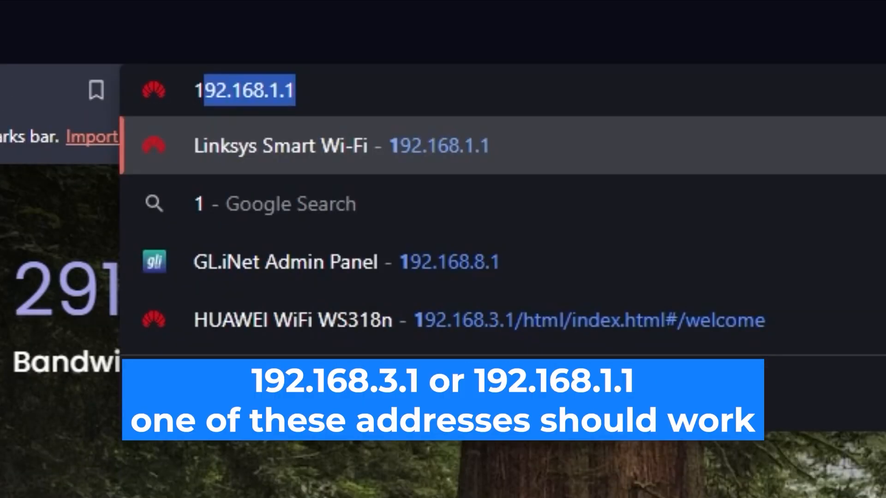
pyautogui.write('92.168.1.')
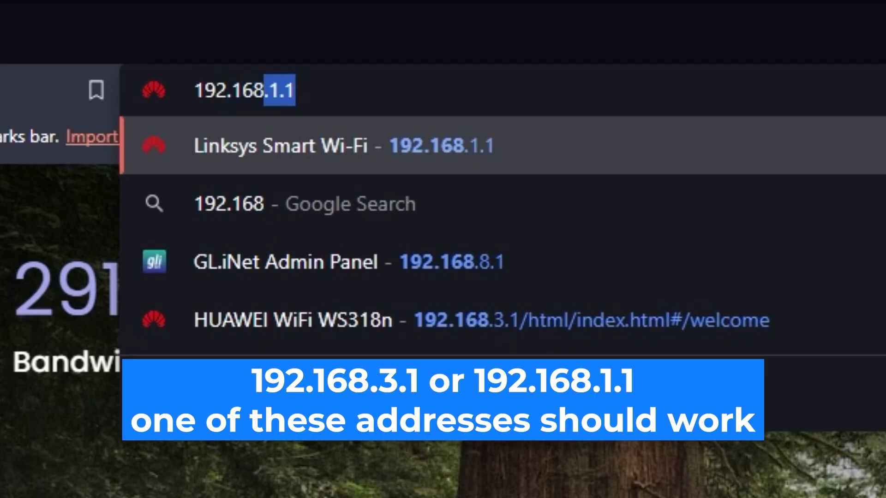
pyautogui.write('1')
pyautogui.press('Return')
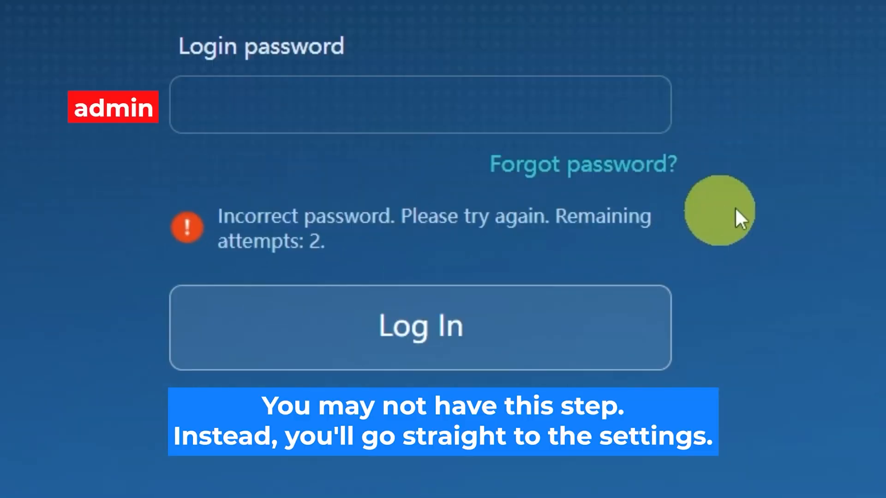
# Step: Enter the router login password and log in to the admin page
pyautogui.click(485, 102)
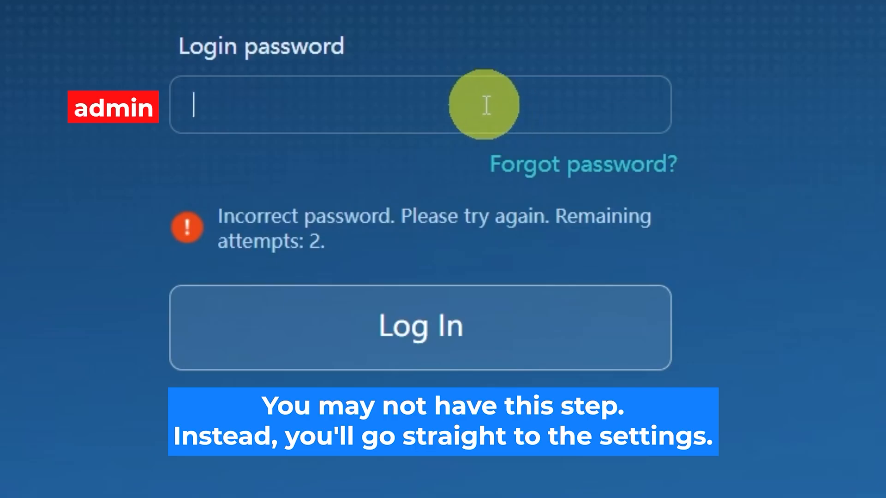
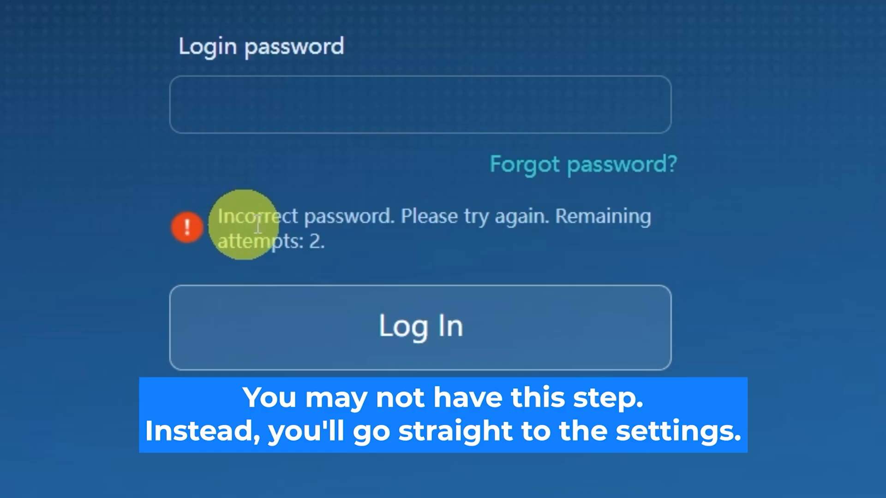
pyautogui.click(486, 106)
pyautogui.write('••••••••')
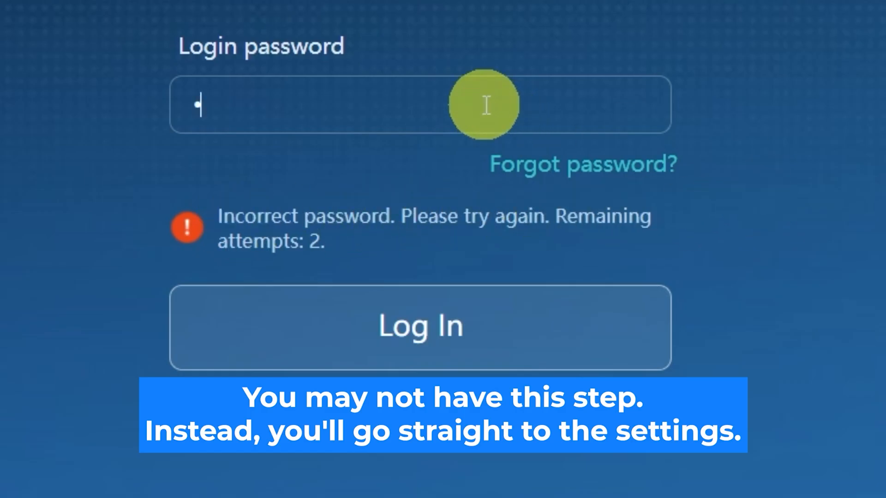
pyautogui.write('••')
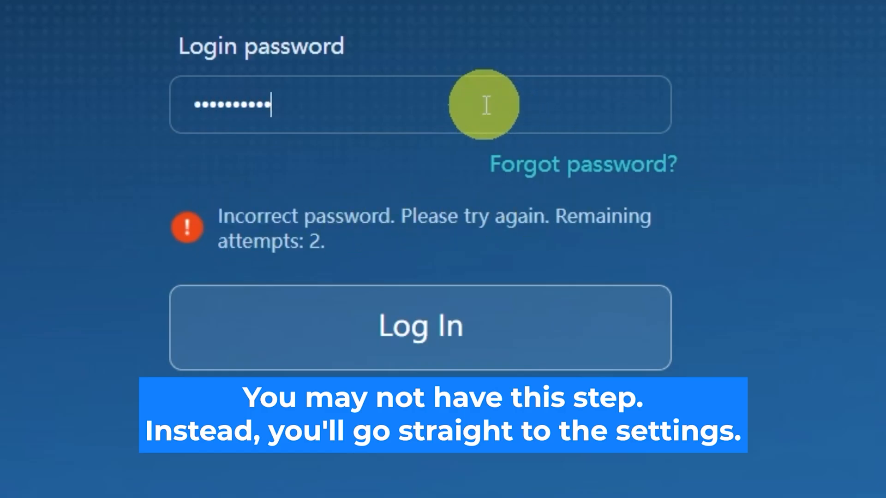
pyautogui.click(477, 312)
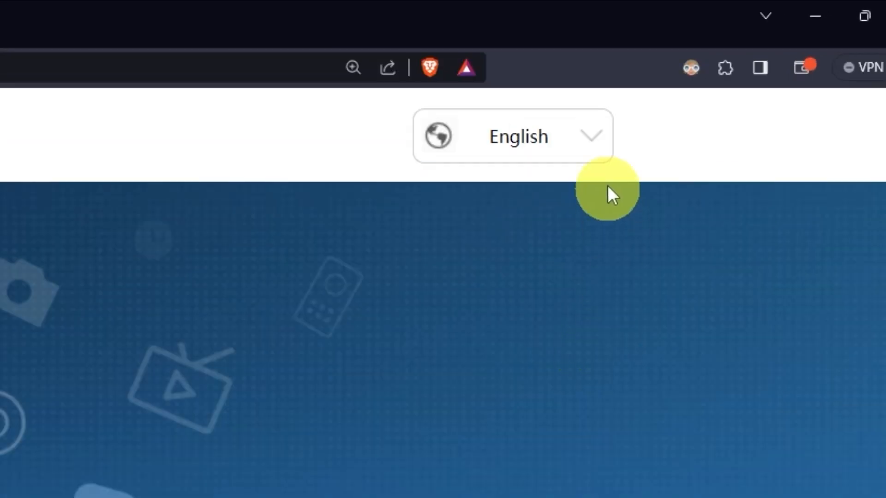
# Step: Look through the available interface languages and keep English
pyautogui.click(599, 141)
pyautogui.scroll(-6, 512, 300)
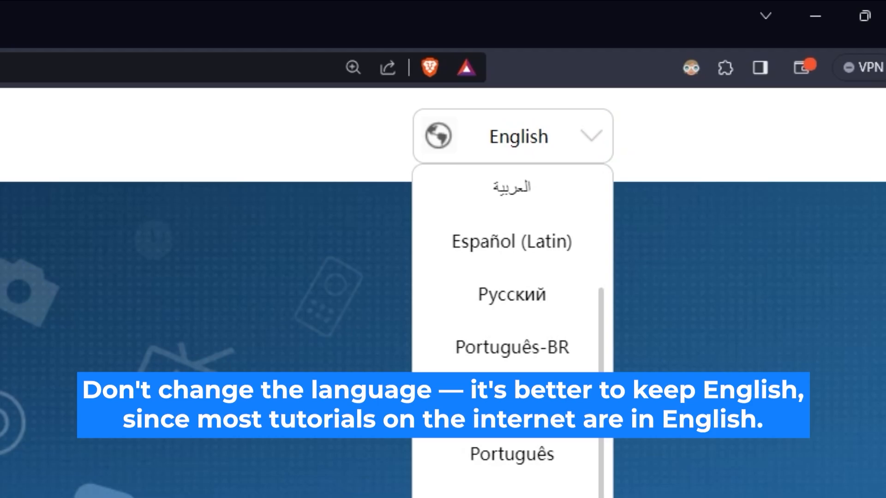
pyautogui.scroll(6, 512, 300)
pyautogui.click(296, 461)
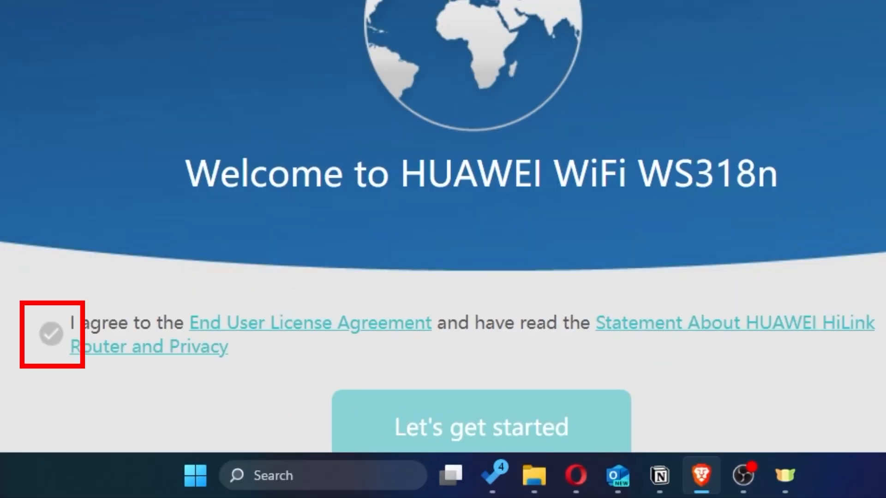
# Step: Agree to the End User License Agreement and privacy statement, and start the router setup
pyautogui.click(51, 334)
pyautogui.scroll(-2, 443, 249)
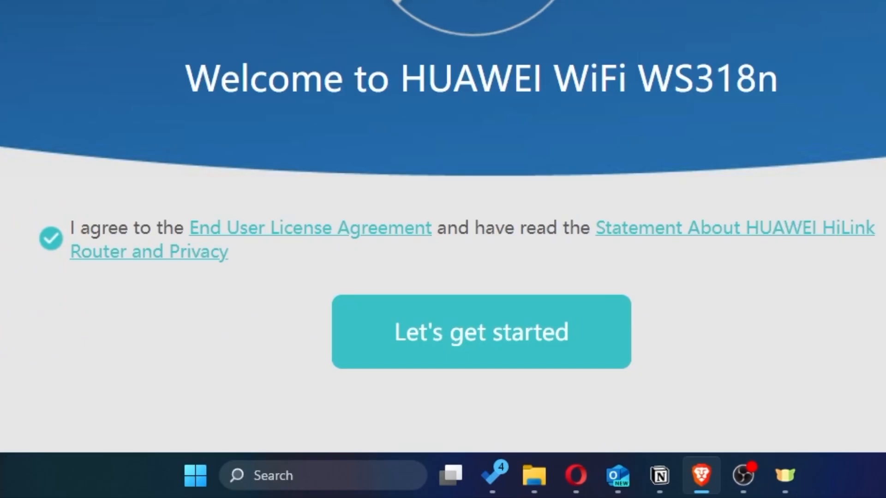
pyautogui.click(449, 356)
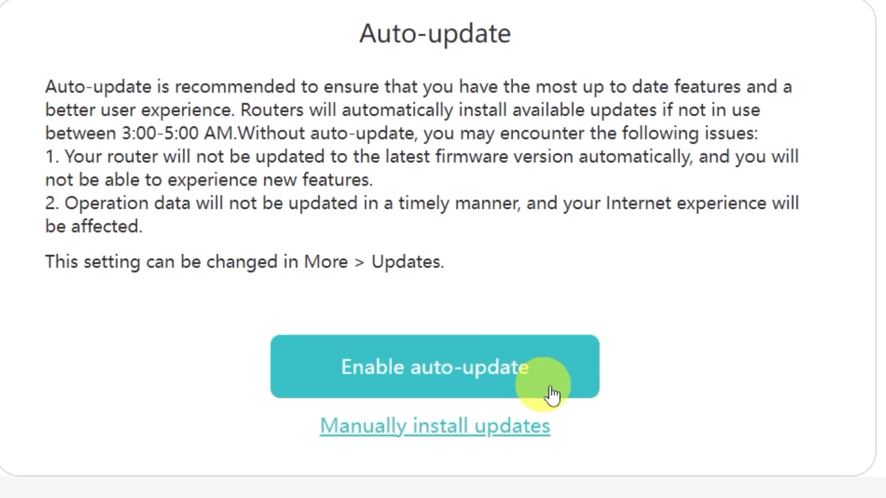
# Step: Choose to install updates manually and shorten the Wi-Fi network name to HUAWEI
pyautogui.click(420, 433)
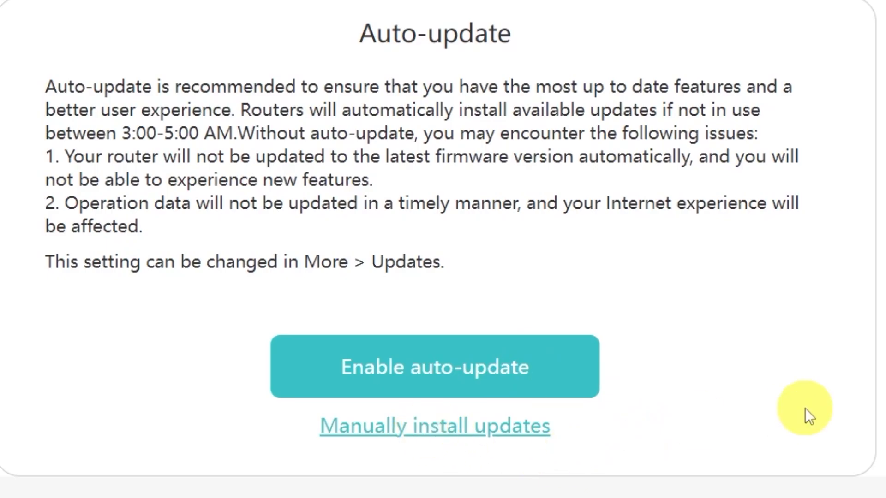
pyautogui.scroll(-4, 792, 405)
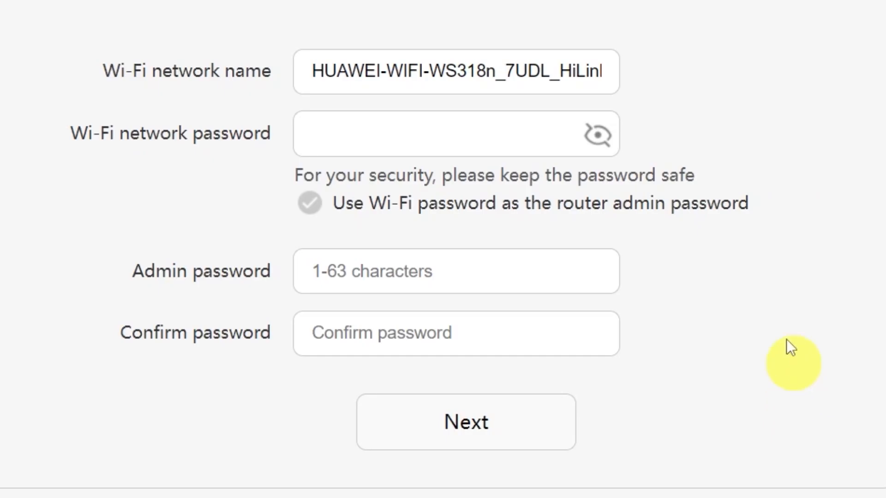
pyautogui.moveTo(379, 69); pyautogui.dragTo(716, 63)
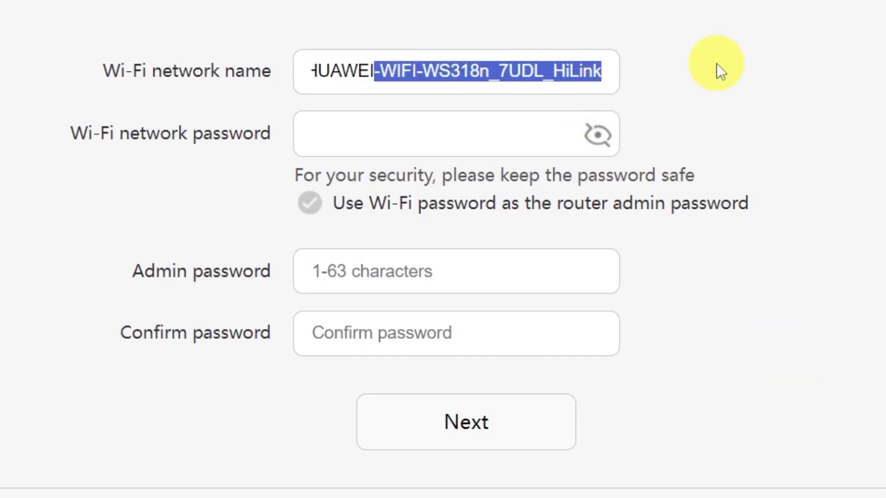
pyautogui.press('BackSpace')
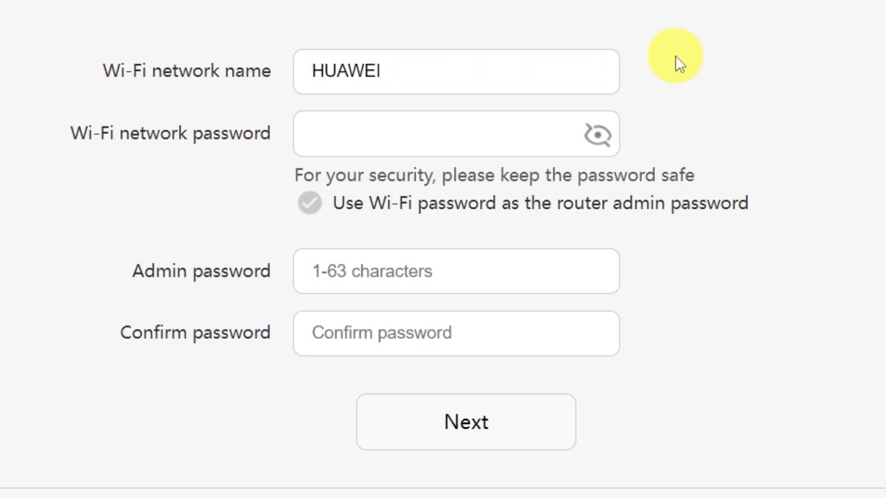
# Step: Enter a Wi-Fi network password, set it to double as the router admin password, and try to continue
pyautogui.click(431, 133)
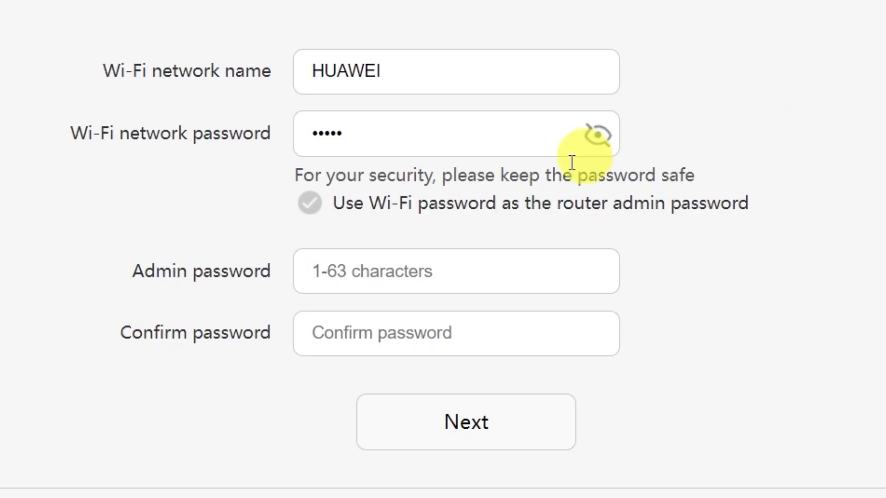
pyautogui.click(392, 271)
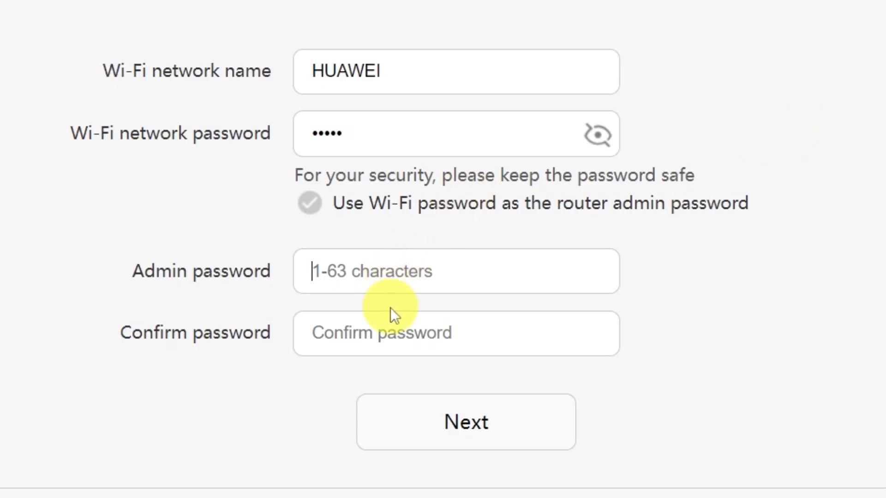
pyautogui.click(395, 332)
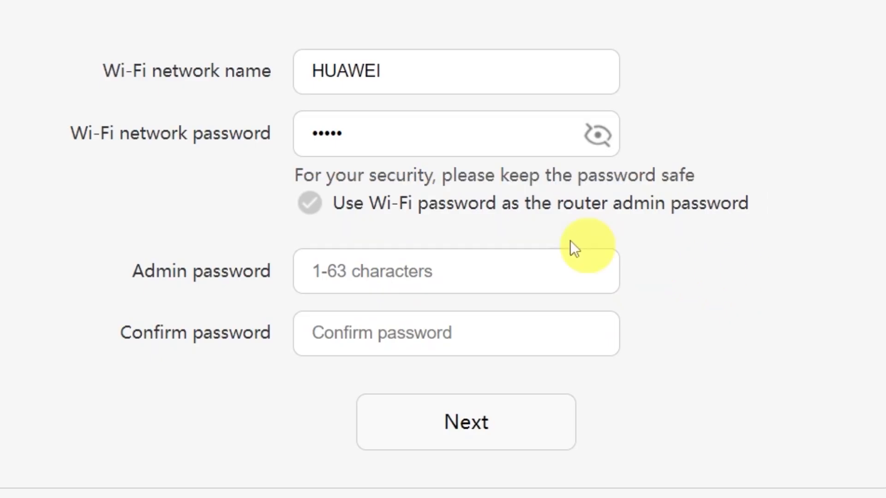
pyautogui.click(309, 204)
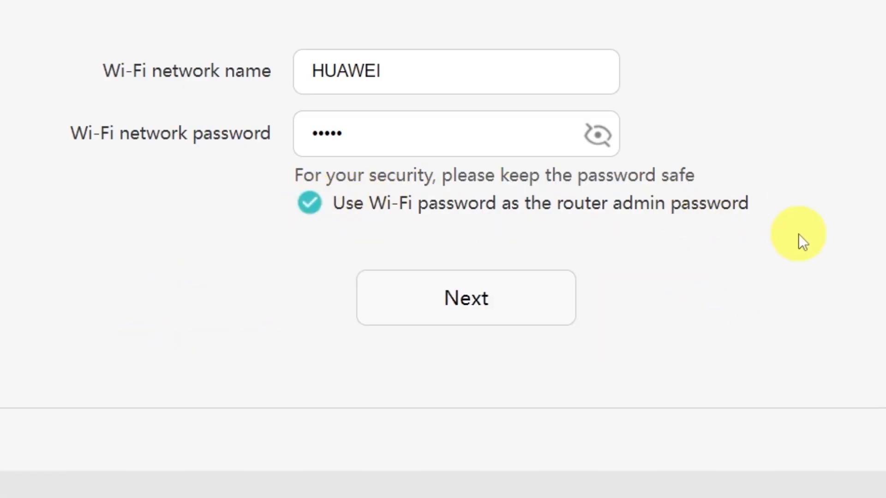
pyautogui.click(473, 300)
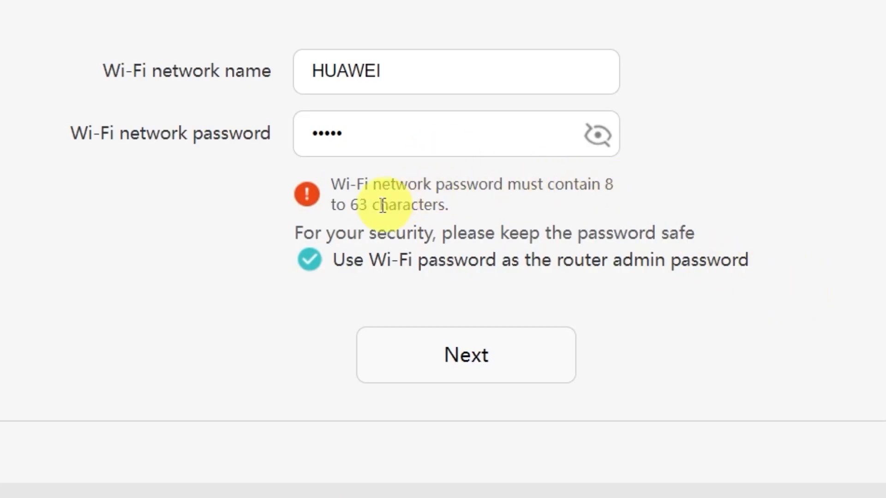
# Step: Enter a Wi-Fi network password of 8 to 63 characters and continue the setup
pyautogui.click(469, 136)
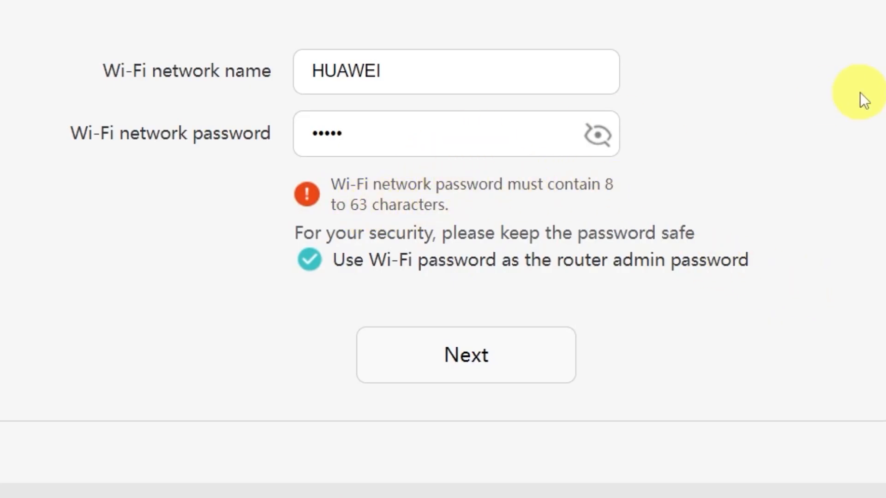
pyautogui.write('******')
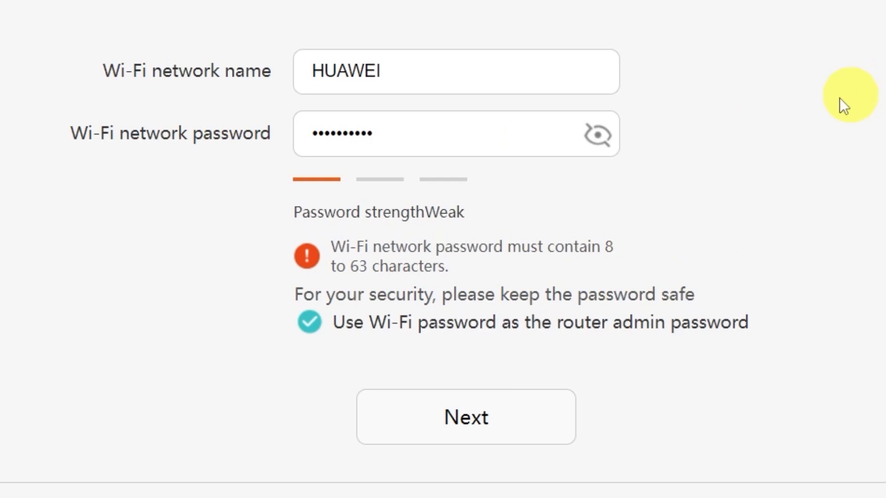
pyautogui.click(470, 421)
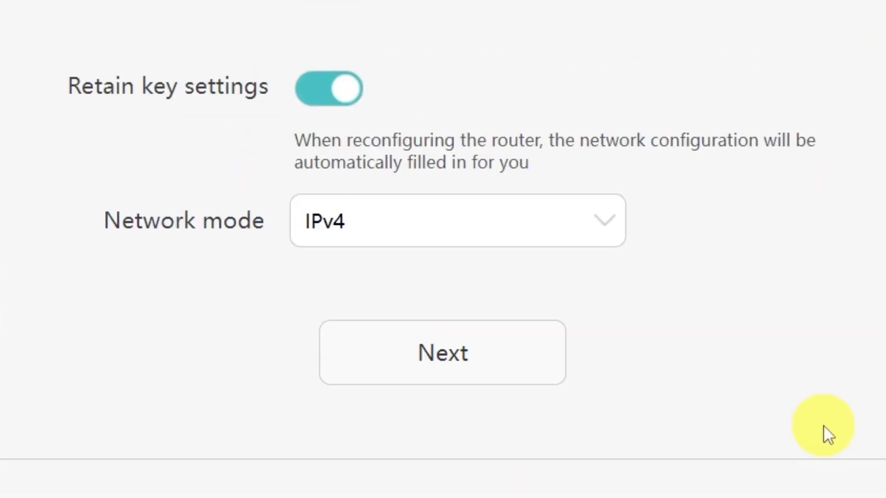
# Step: Check the network mode options, keep IPv4, and continue the setup
pyautogui.click(600, 221)
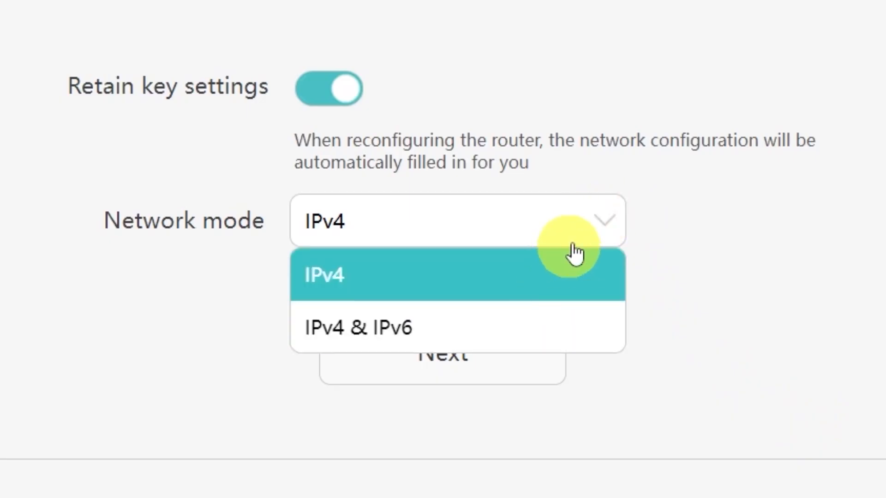
pyautogui.click(596, 218)
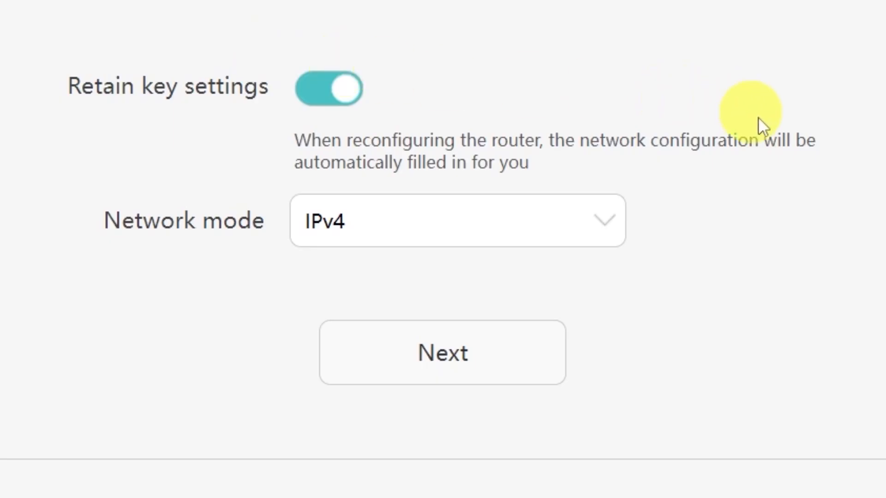
pyautogui.click(507, 356)
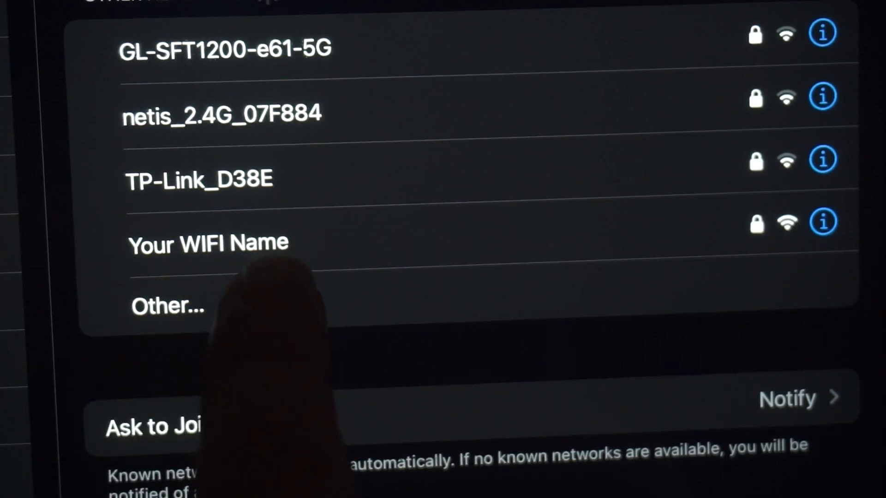
# Step: Reconnect to the router's Wi-Fi network and proceed past the completed configuration page
pyautogui.click(258, 245)
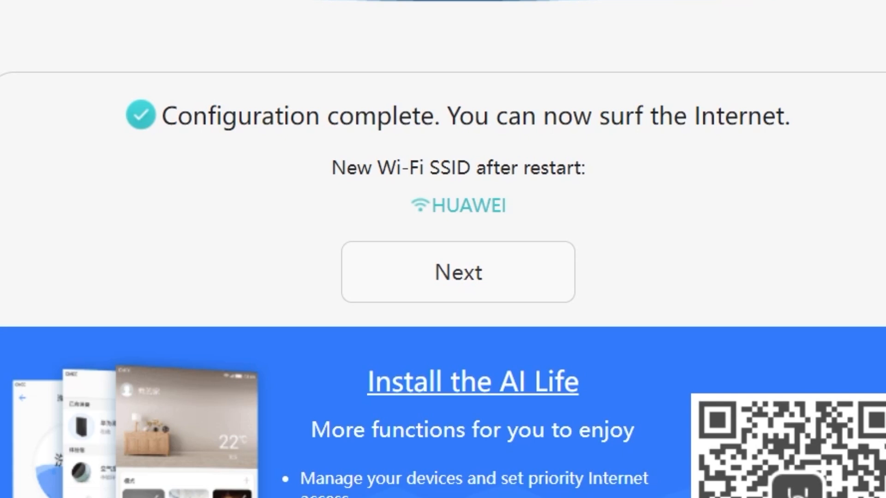
pyautogui.click(448, 274)
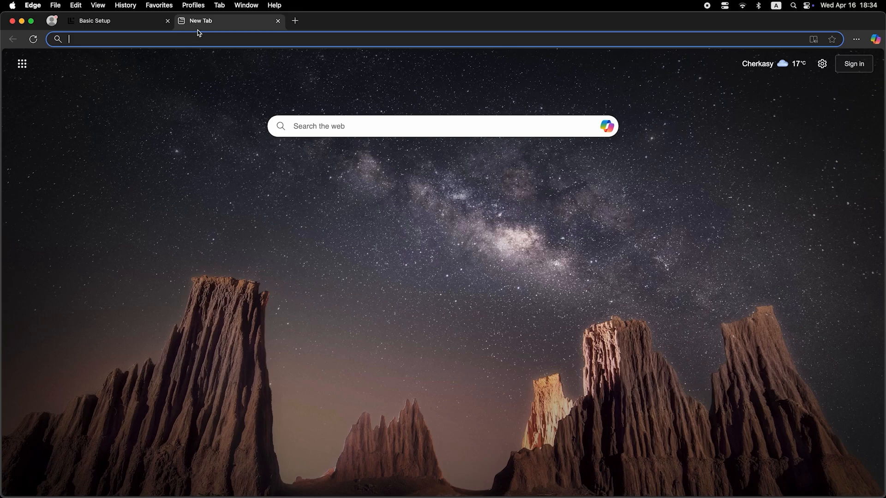
# Step: Run a web search for "dfdfdfdf" in the new browser tab to test the internet connection
pyautogui.click(202, 40)
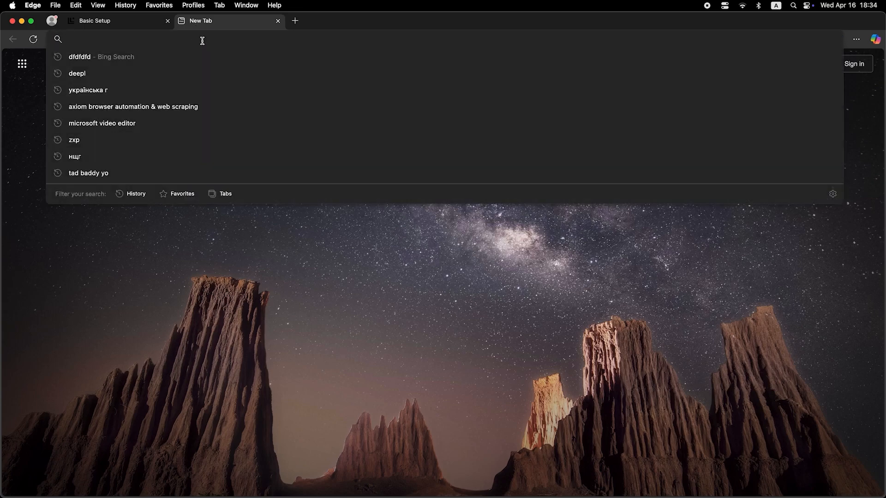
pyautogui.write('dfdfdfdf')
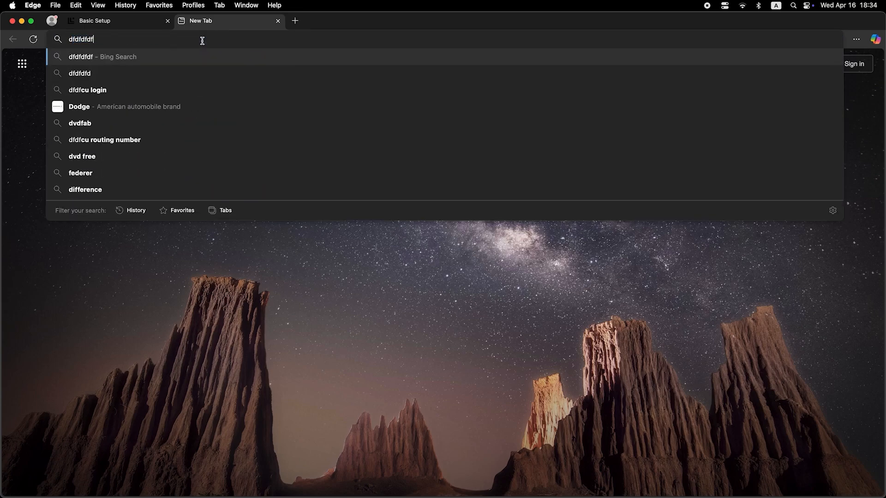
pyautogui.press('Return')
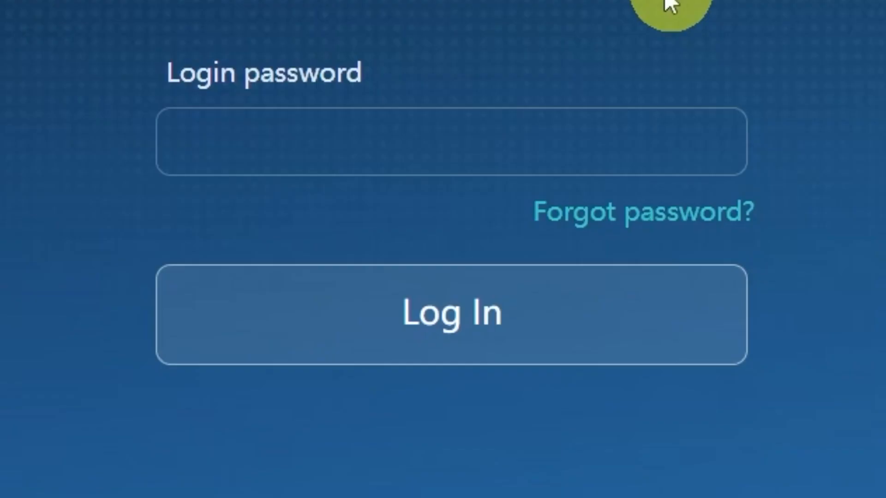
# Step: Enter the router's login password and log in to its admin page
pyautogui.click(594, 148)
pyautogui.write('**********')
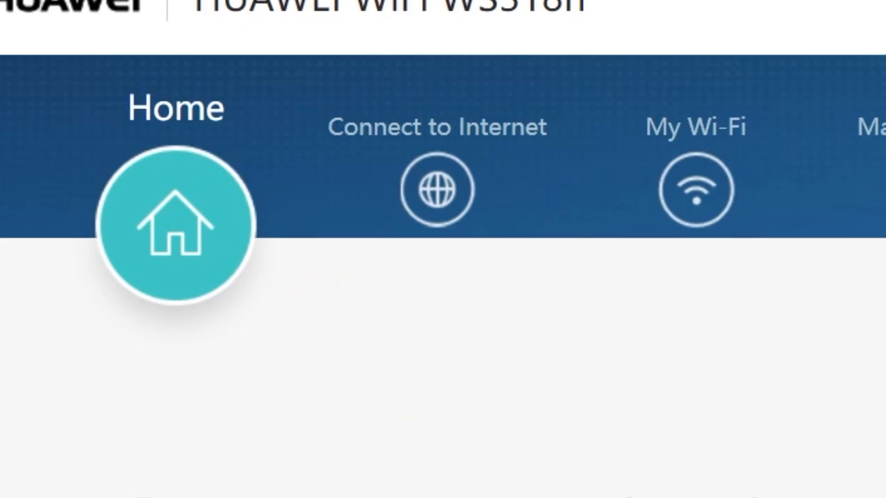
# Step: Set MAC clone to PC MAC address in the router's internet connection settings and save
pyautogui.click(442, 206)
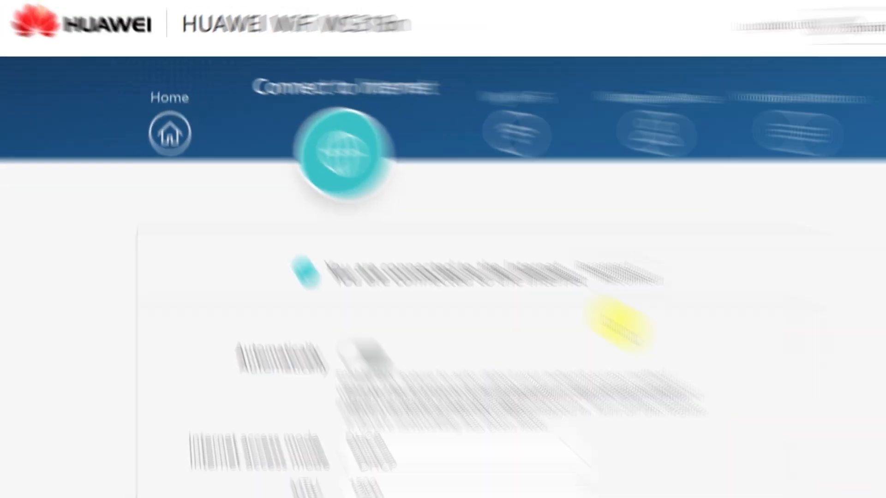
pyautogui.scroll(-4, 572, 299)
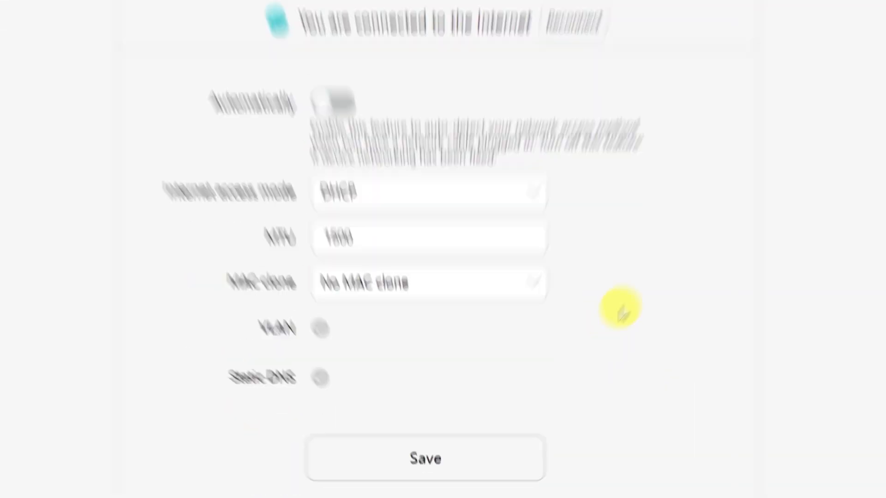
pyautogui.click(570, 177)
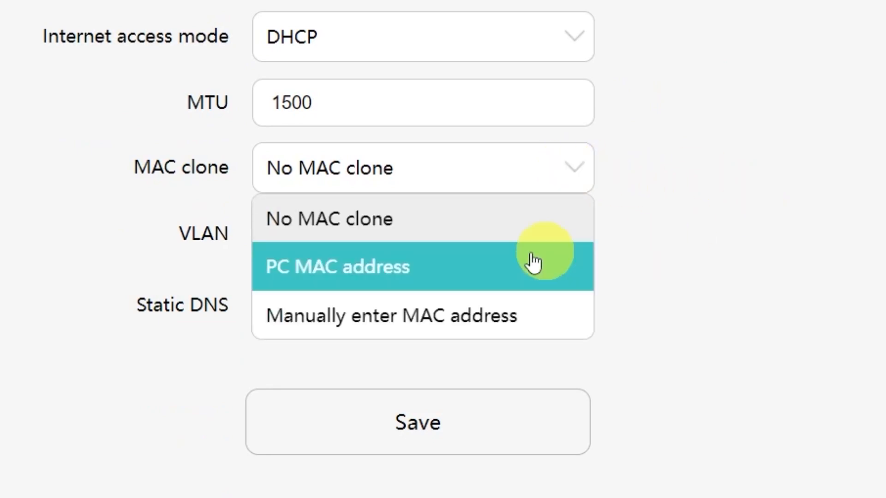
pyautogui.click(428, 282)
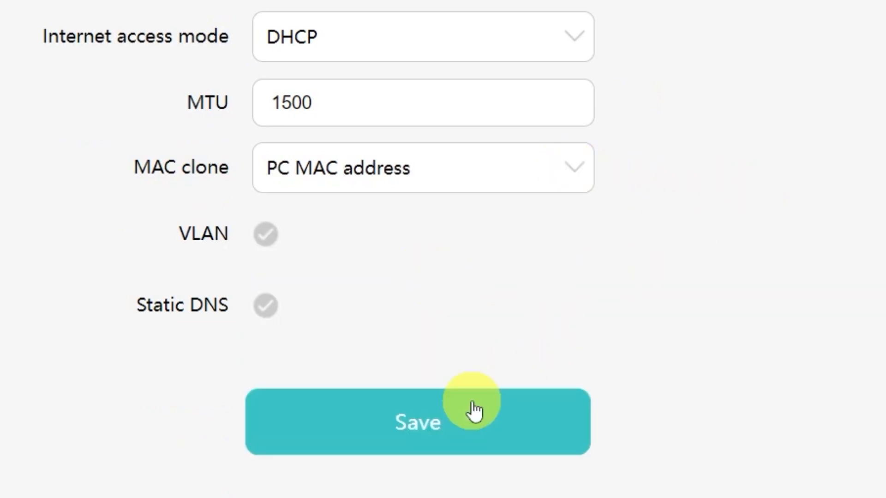
pyautogui.click(450, 437)
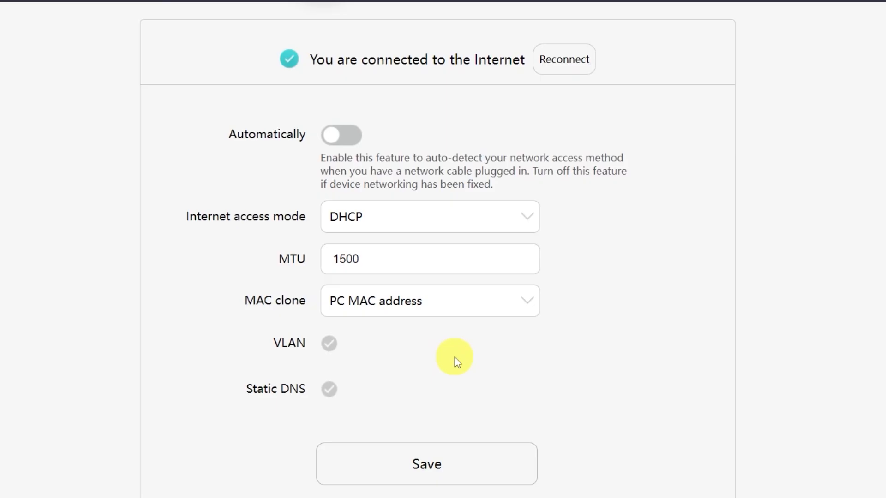
# Step: Restart the router from its home page and confirm the restart
pyautogui.scroll(5, 455, 357)
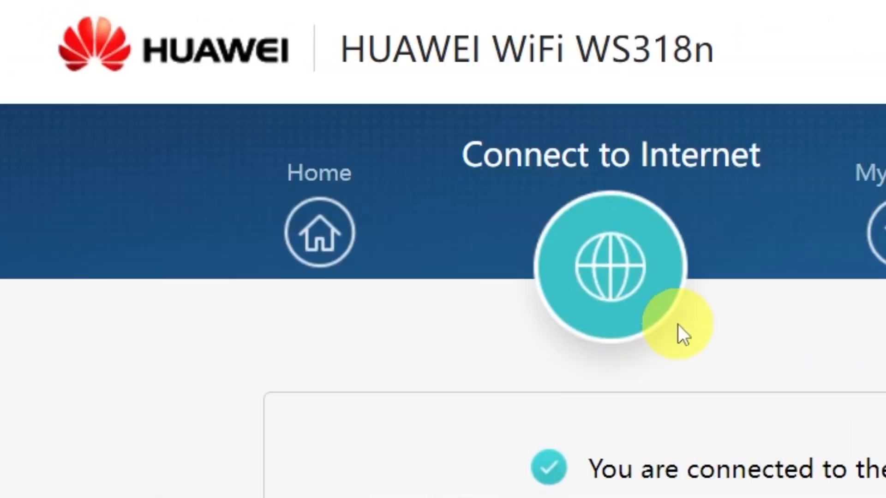
pyautogui.click(339, 240)
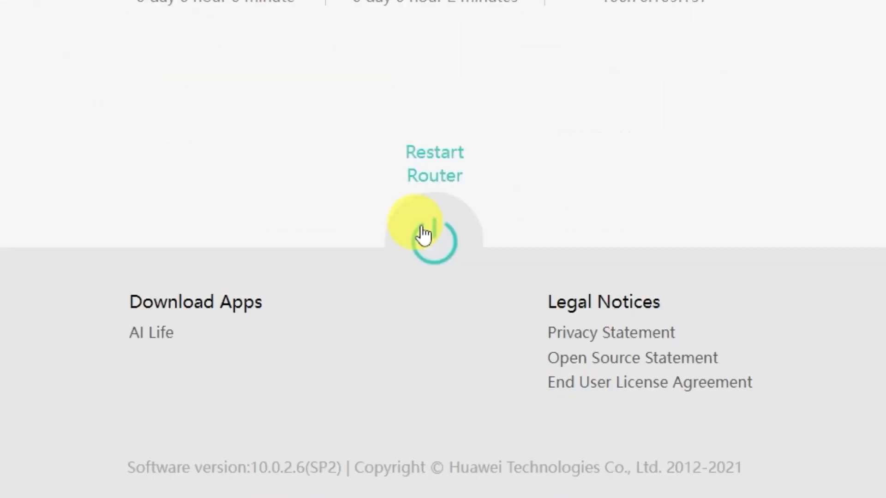
pyautogui.click(424, 236)
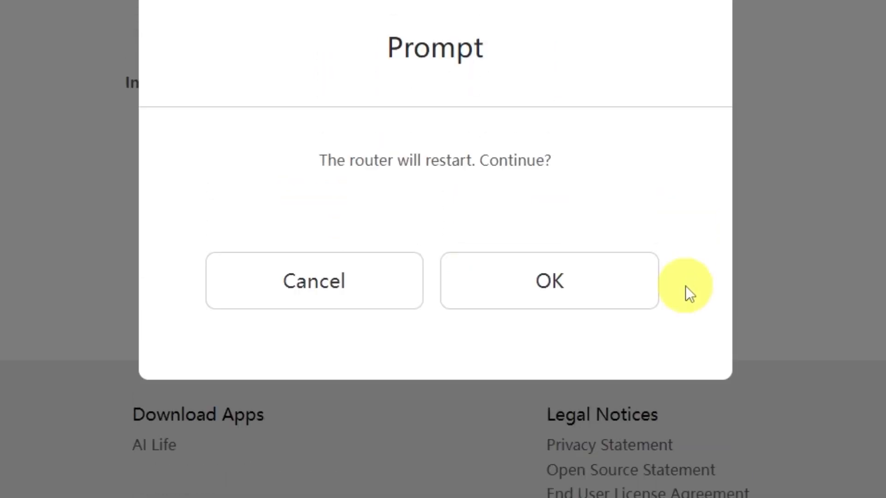
pyautogui.click(603, 293)
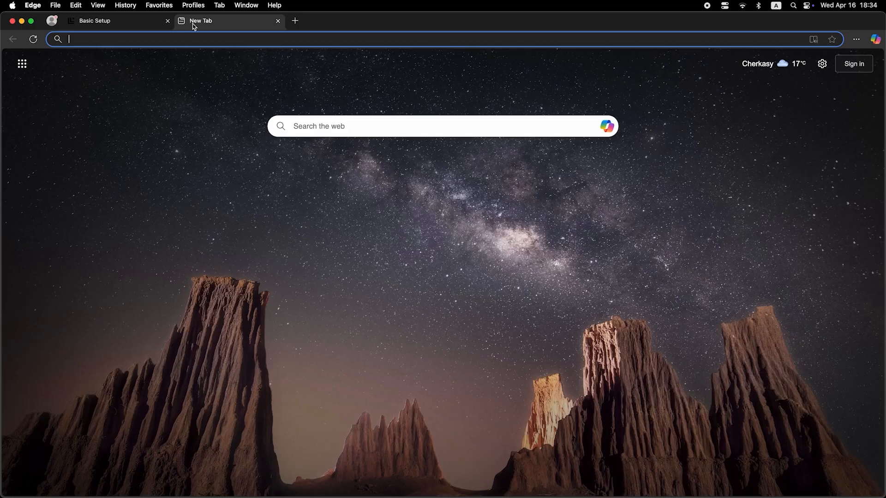
# Step: Enter "dfdfdf" as a web search to retest the internet connection after the router restart
pyautogui.click(202, 40)
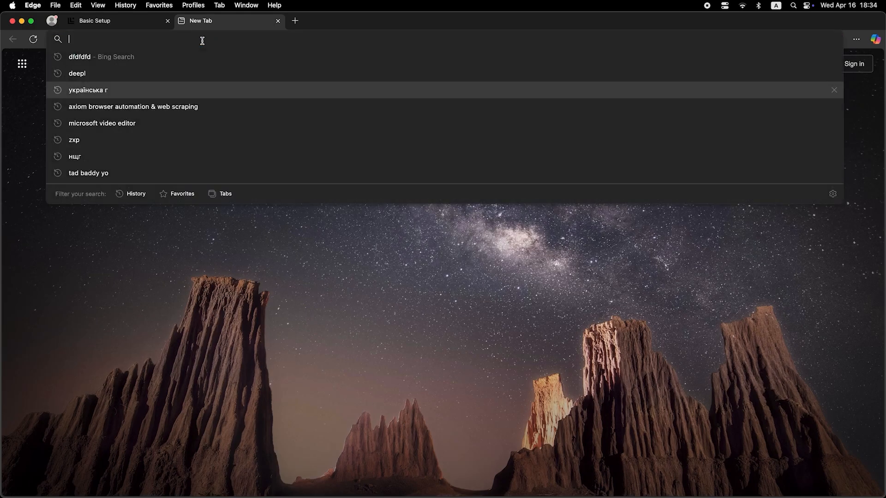
pyautogui.write('dfdfdfd')
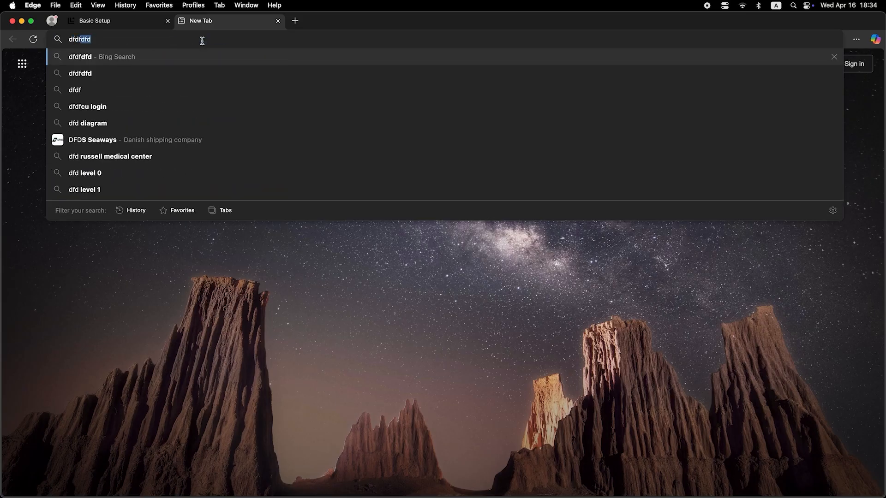